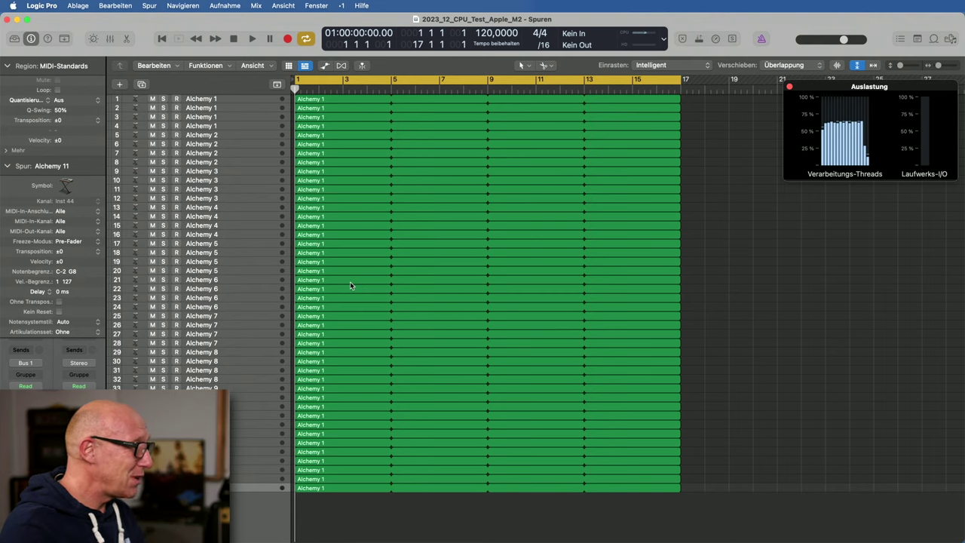
Step: Show the mixer and examine the Alchemy instrument loaded with the 12 Strings preset on the fourth channel strip
key(x)
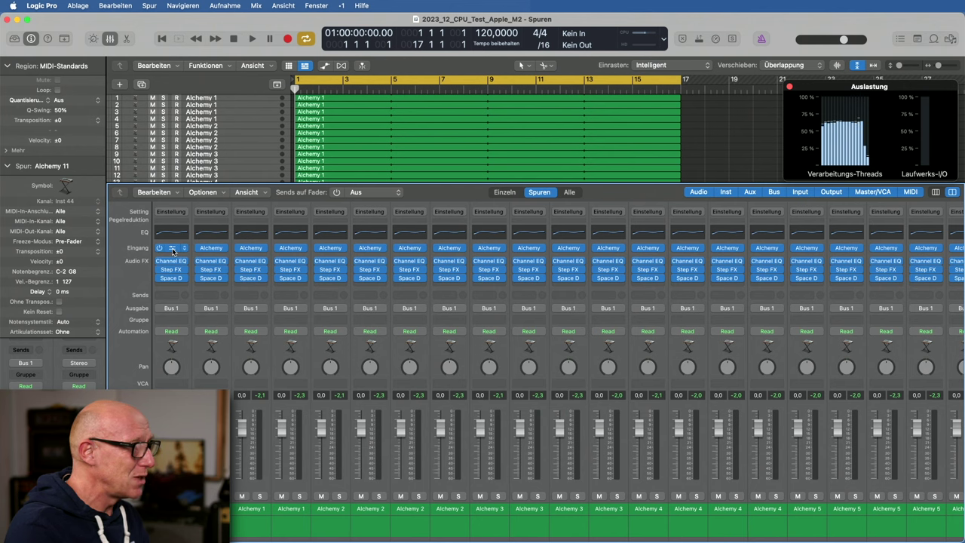
click(289, 247)
drag(532, 116, 440, 50)
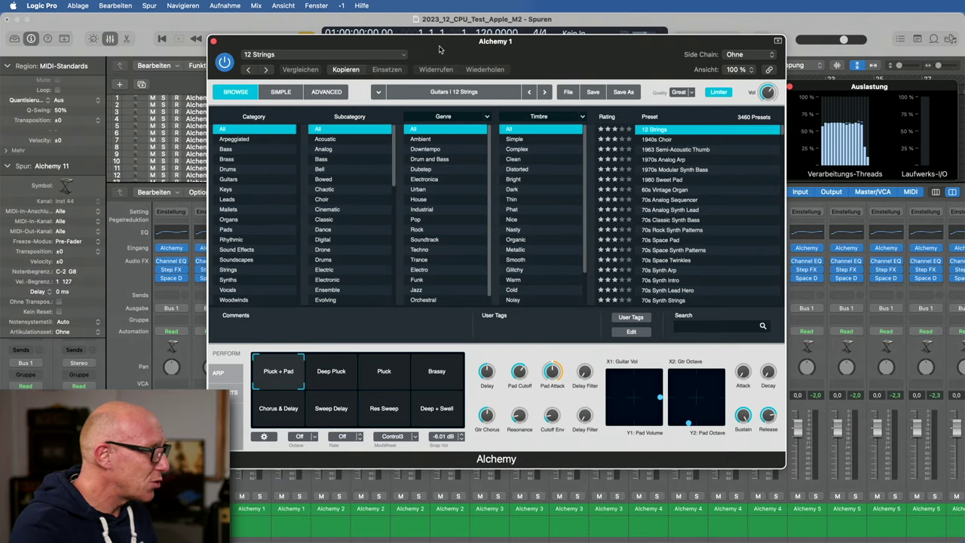
click(214, 41)
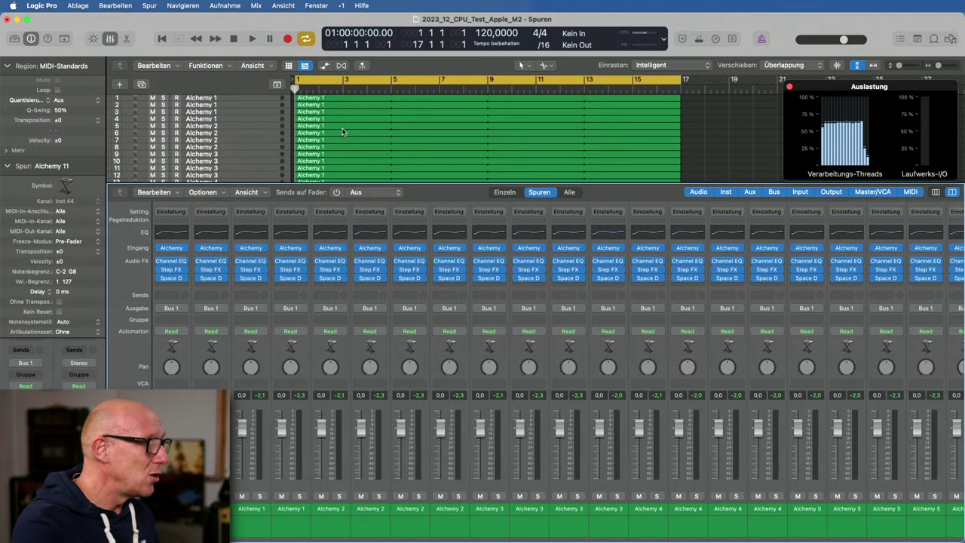
Step: Open the region on track 1 in an enlarged piano roll and examine its sustained chord notes
click(323, 99)
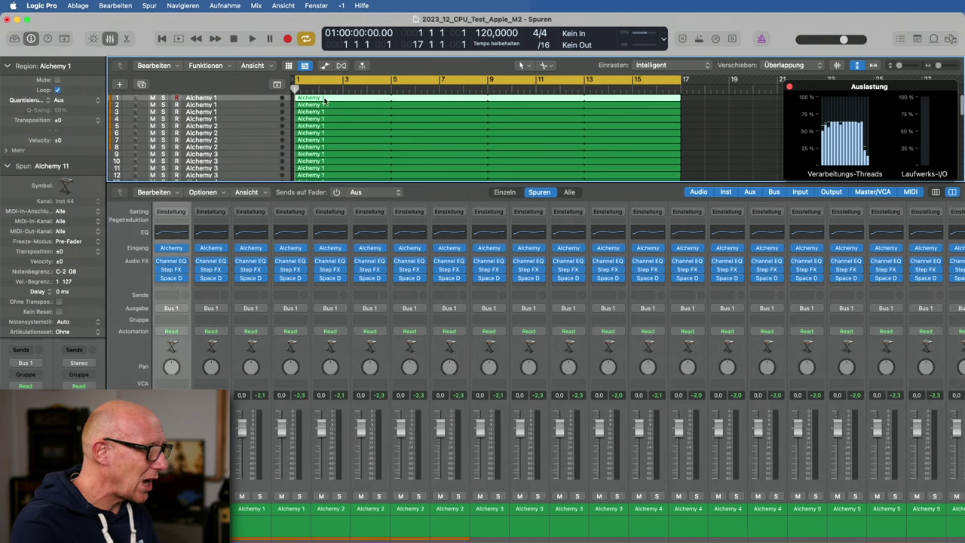
key(e)
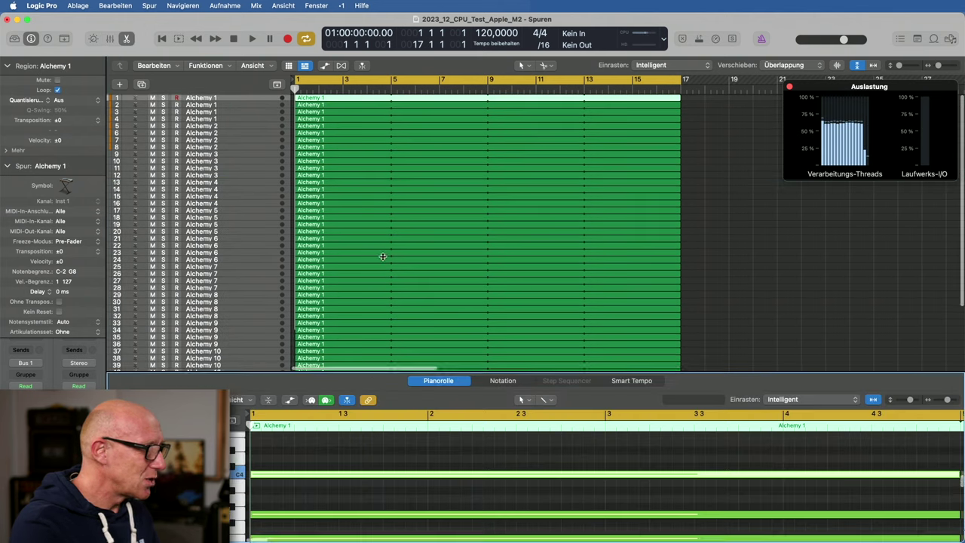
drag(371, 381, 383, 134)
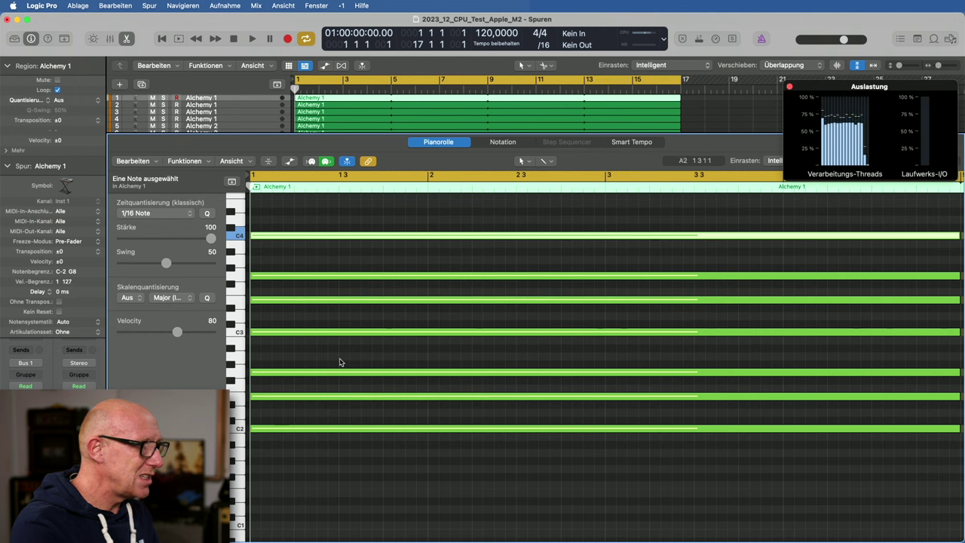
scroll(442, 292, up, 3)
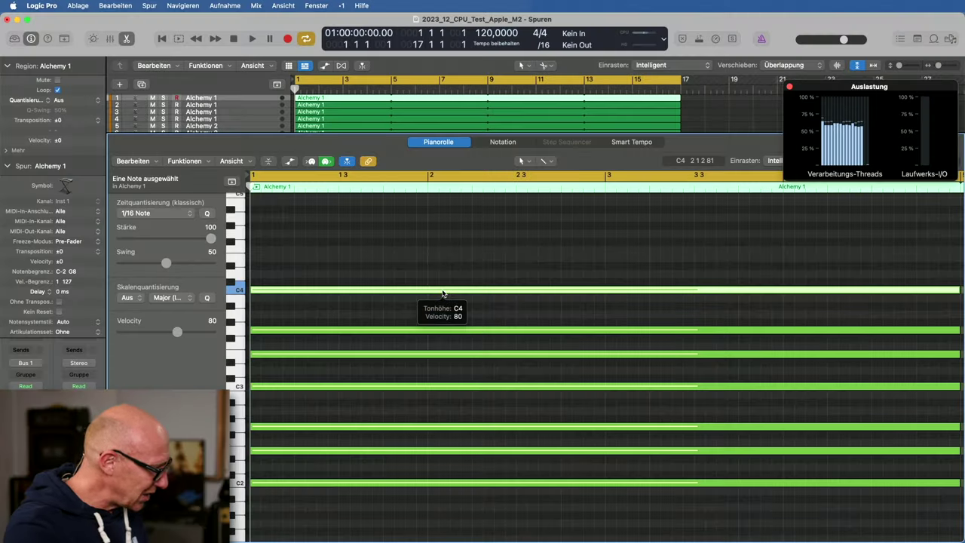
Step: Return to the mixer and examine the Channel EQ settings on the first Alchemy channel strip
key(x)
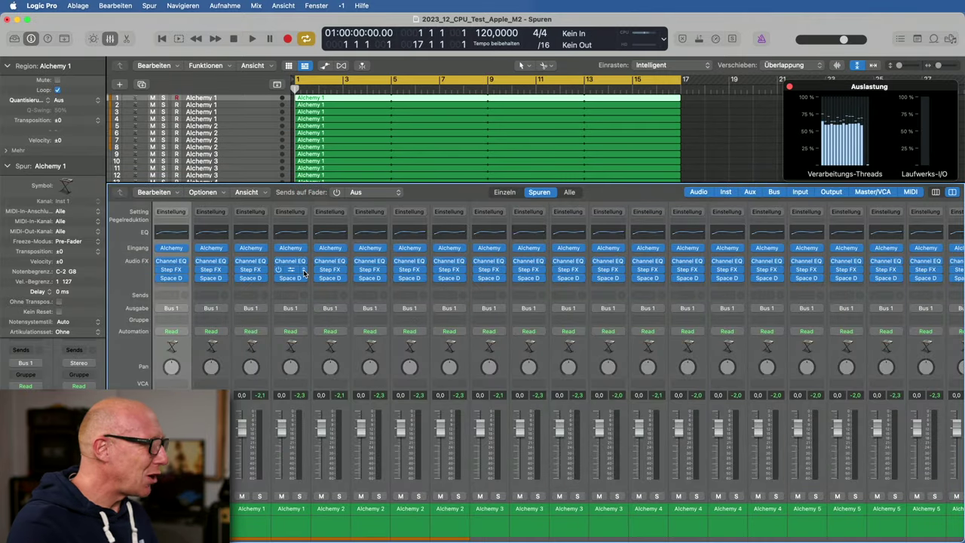
click(172, 262)
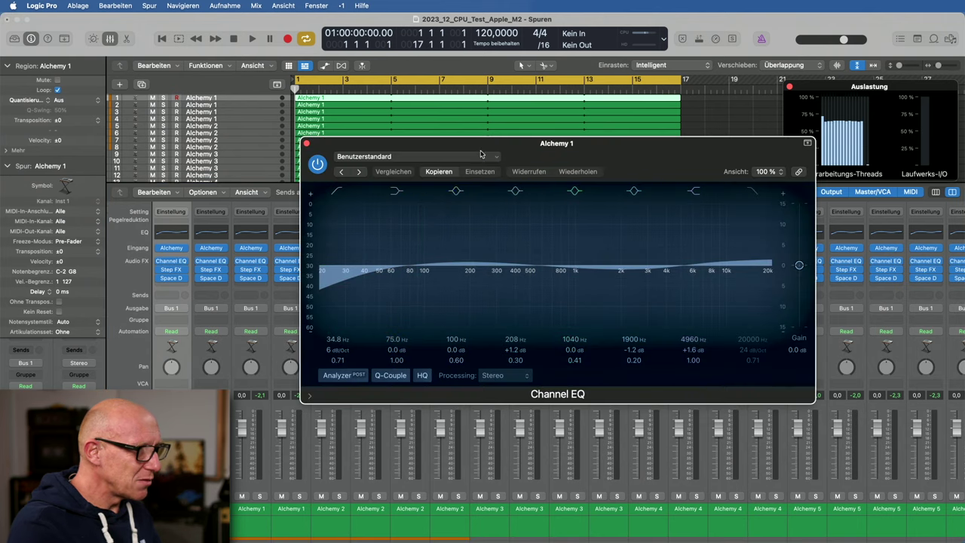
drag(482, 153, 513, 112)
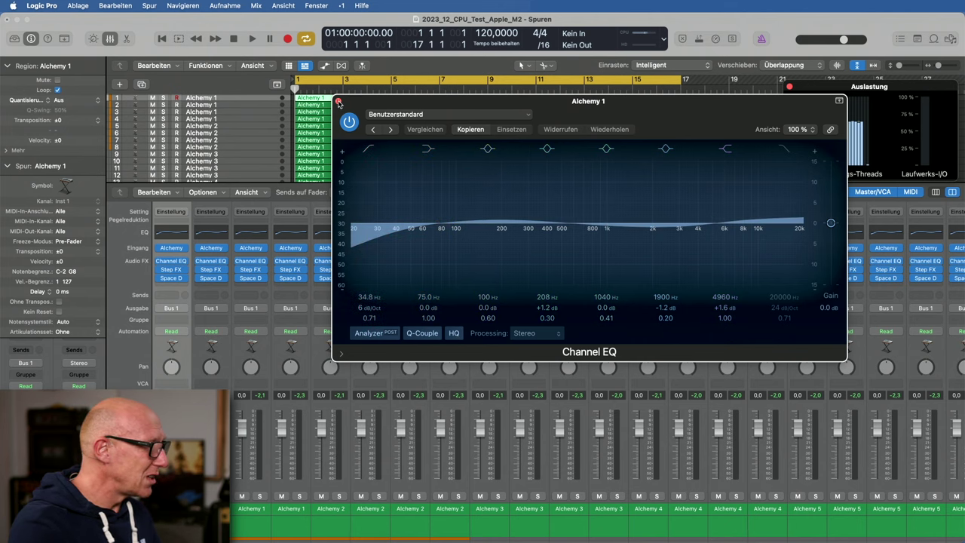
click(339, 102)
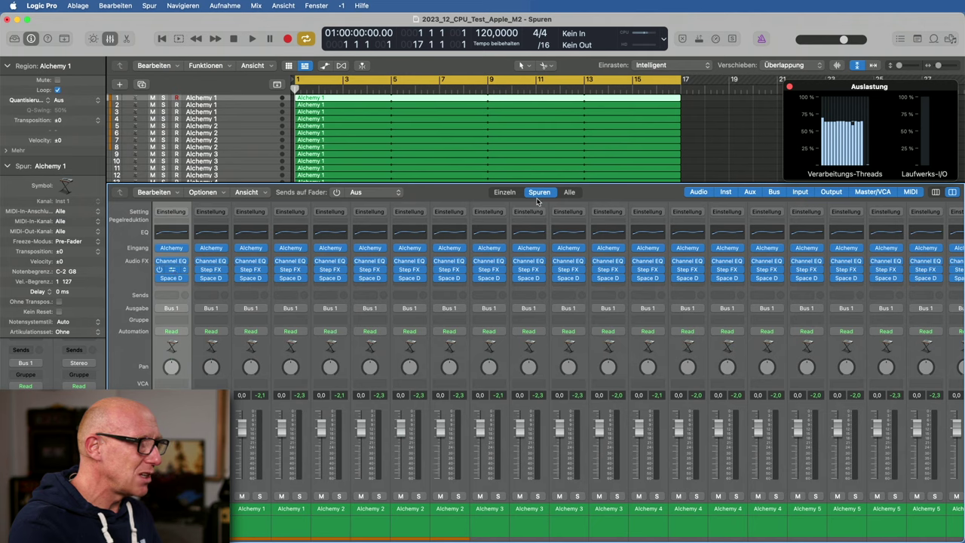
Step: Examine the Step FX and Space Designer insert settings on the Alchemy channel strips
click(528, 269)
drag(579, 151, 569, 87)
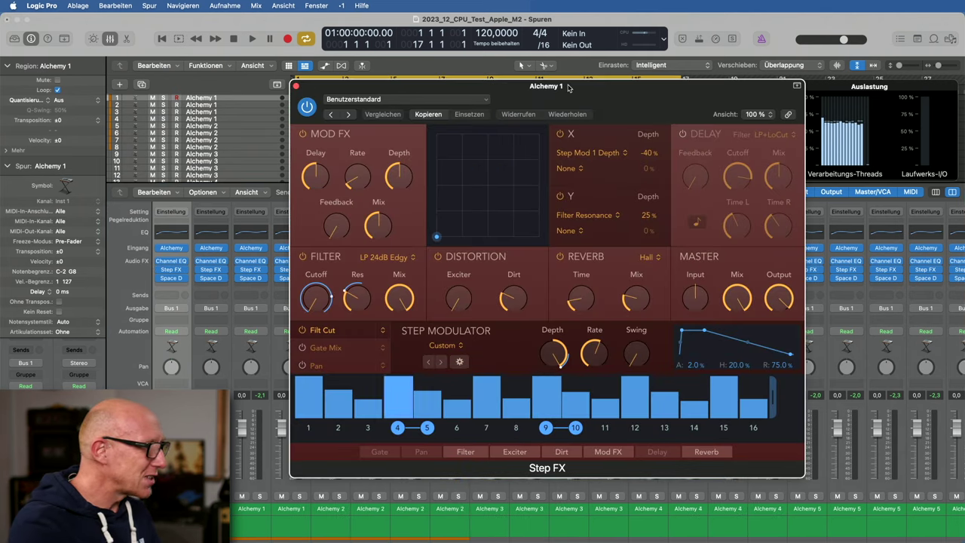
click(296, 87)
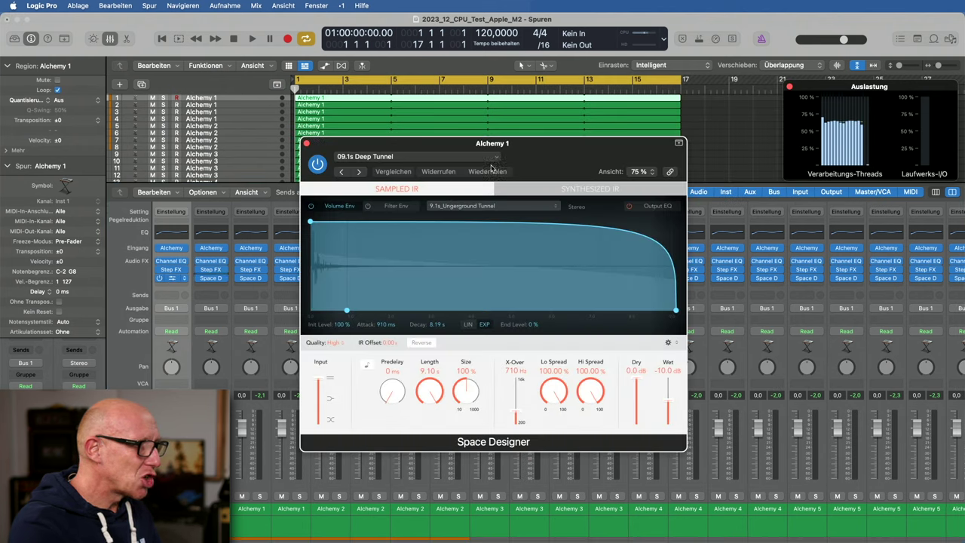
drag(515, 144, 549, 105)
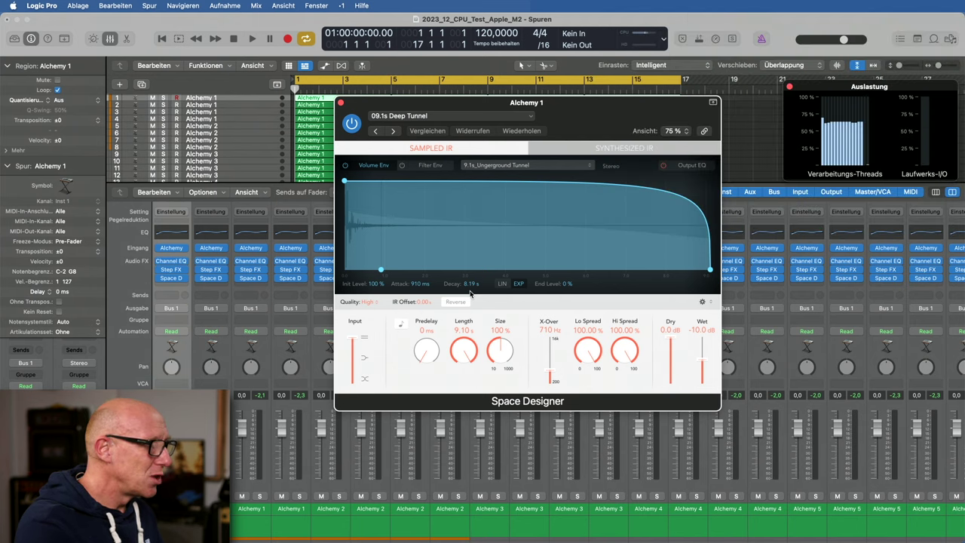
click(341, 103)
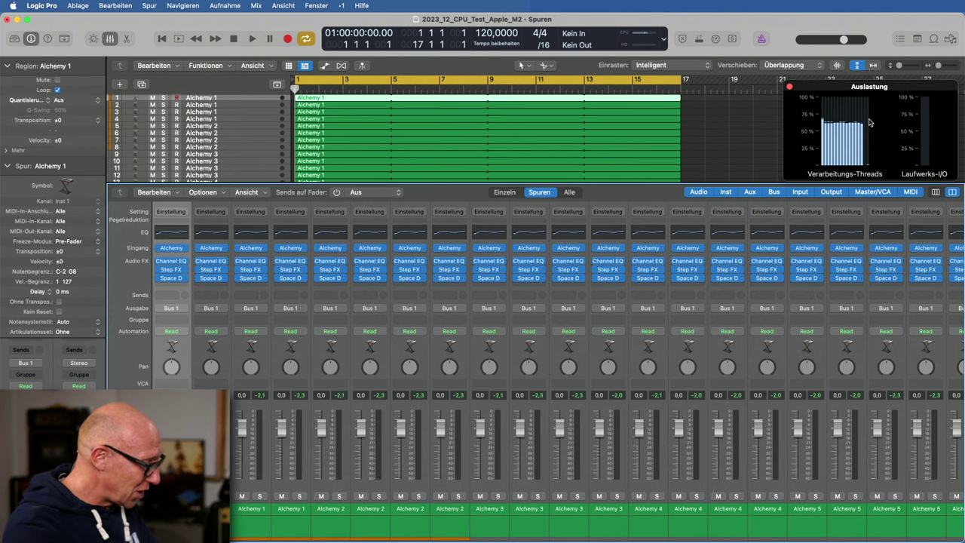
Step: Hide the mixer, deselect all regions and run two playback load tests of the project with 44 tracks from the beginning
key(x)
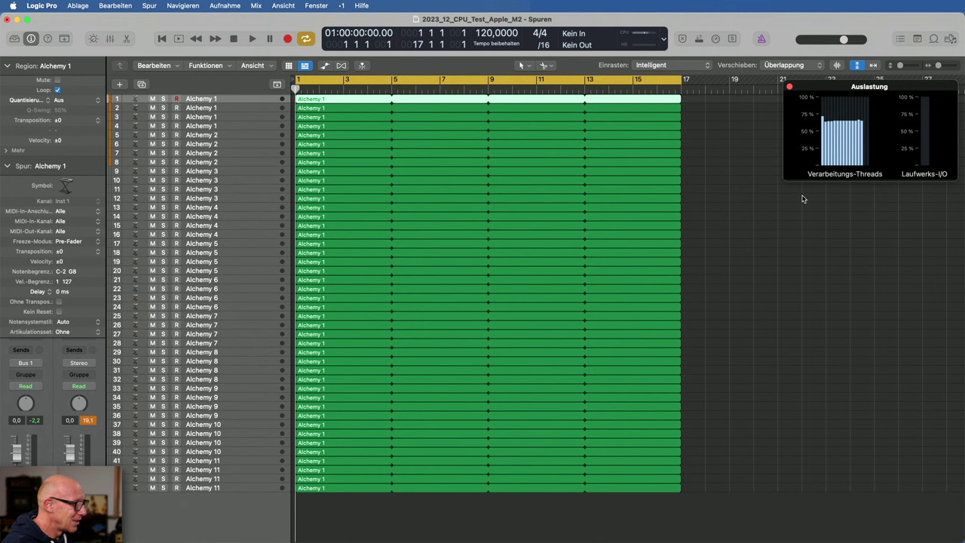
click(796, 218)
key(space)
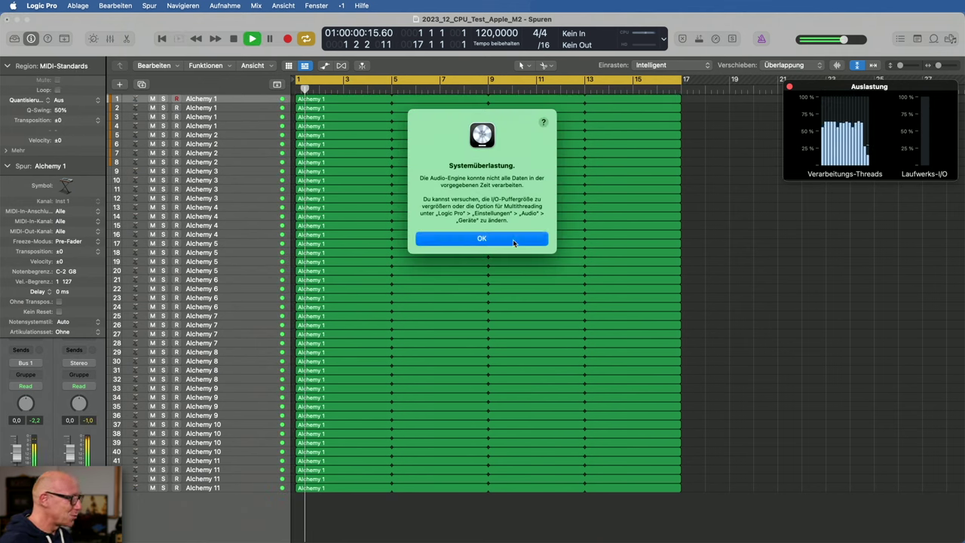
click(514, 239)
key(Return)
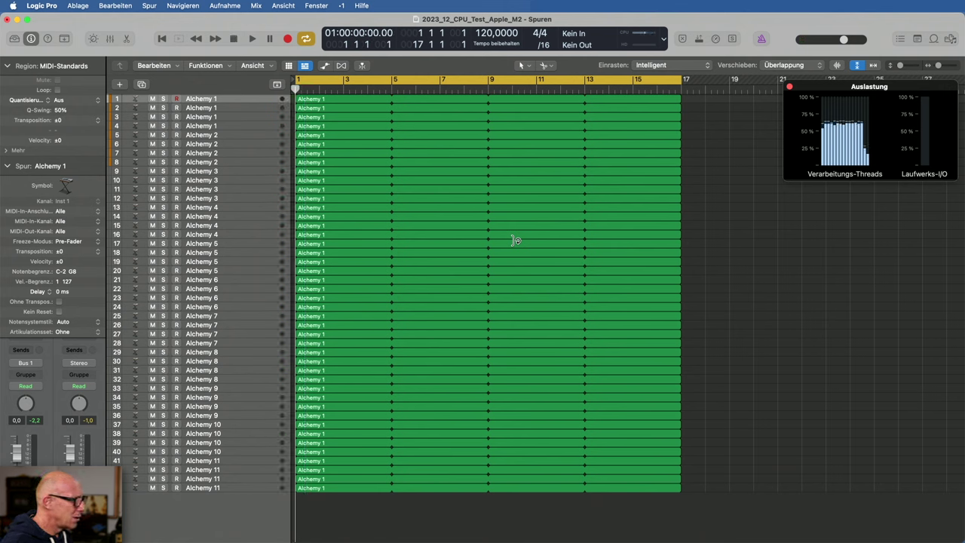
key(space)
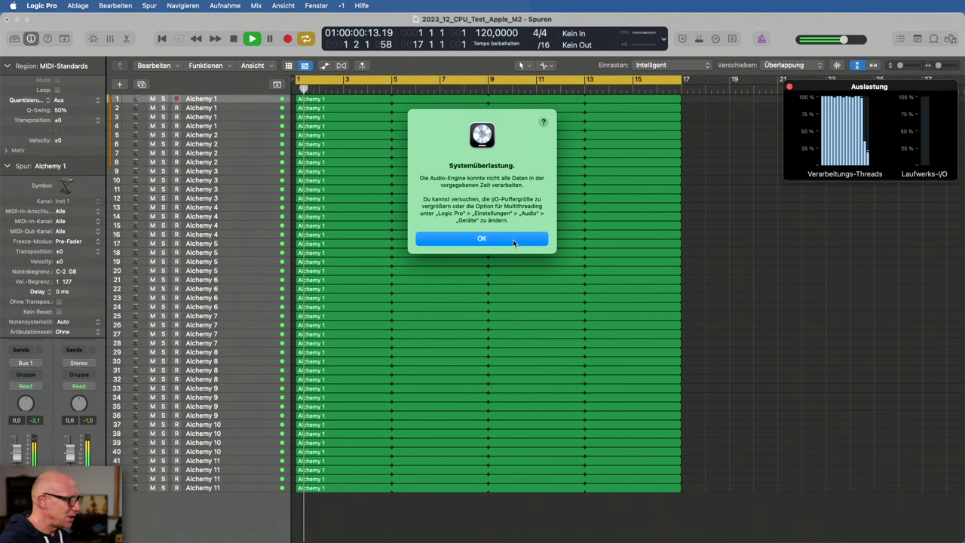
click(513, 239)
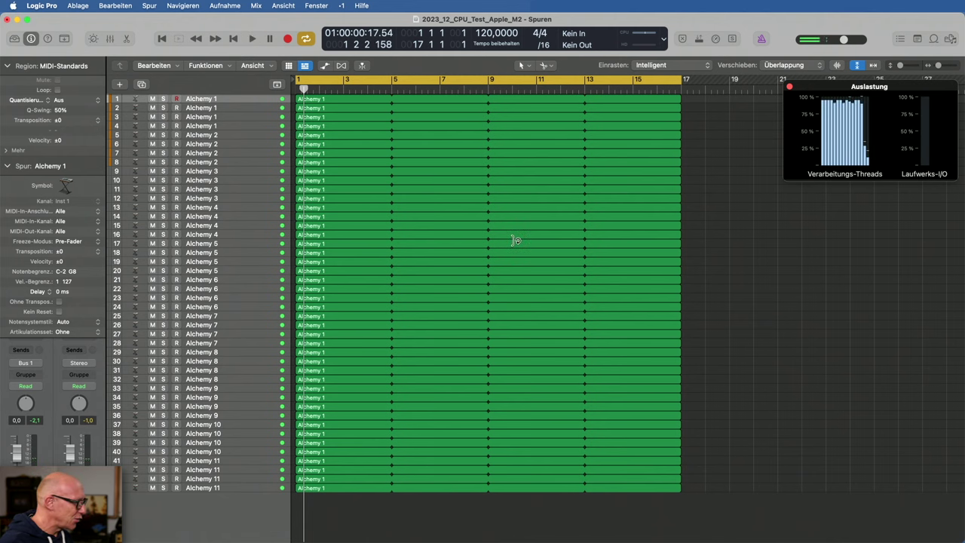
Step: Delete the last Alchemy 11 track, number 44, together with its region
click(235, 488)
key(Delete)
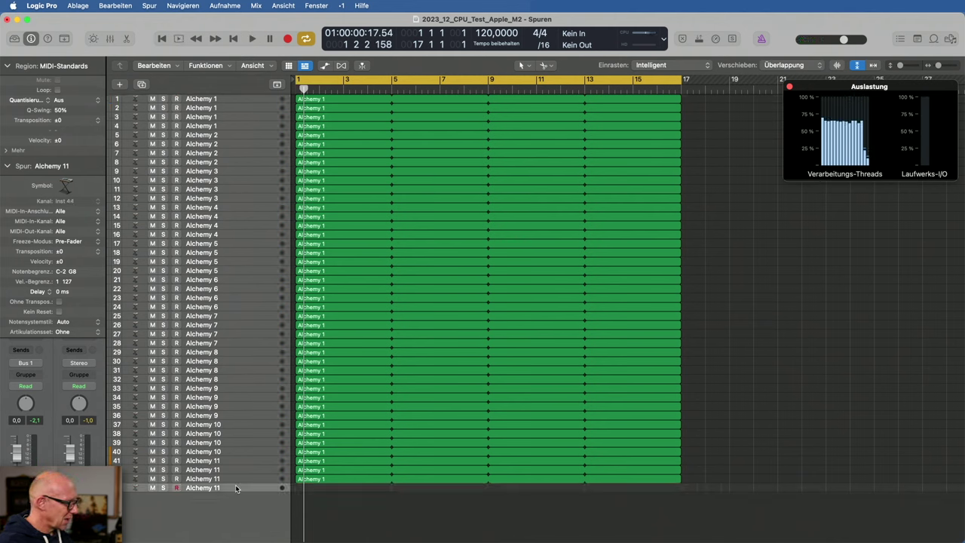
key(Delete)
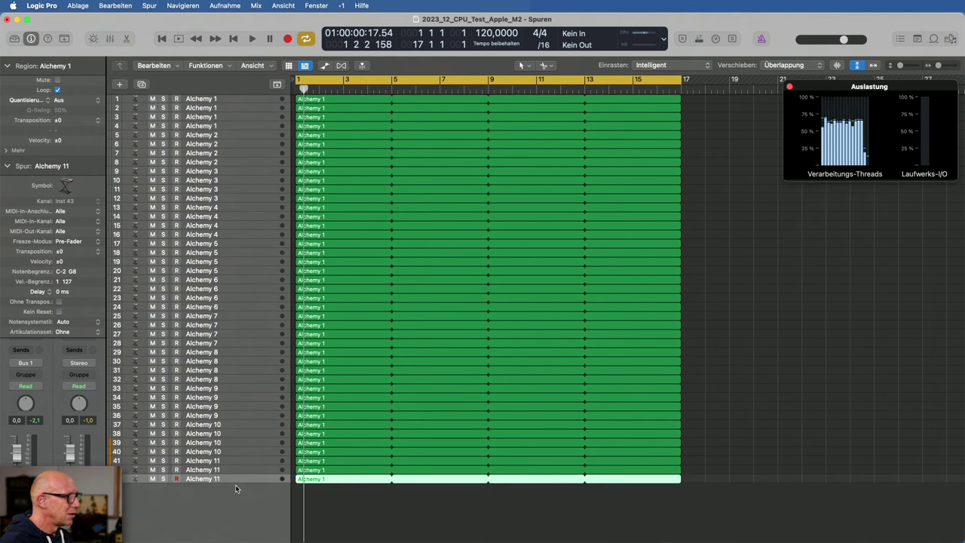
Step: Run the playback load test with the remaining 43 tracks from the project start, and stop playback past bar 6
key(space)
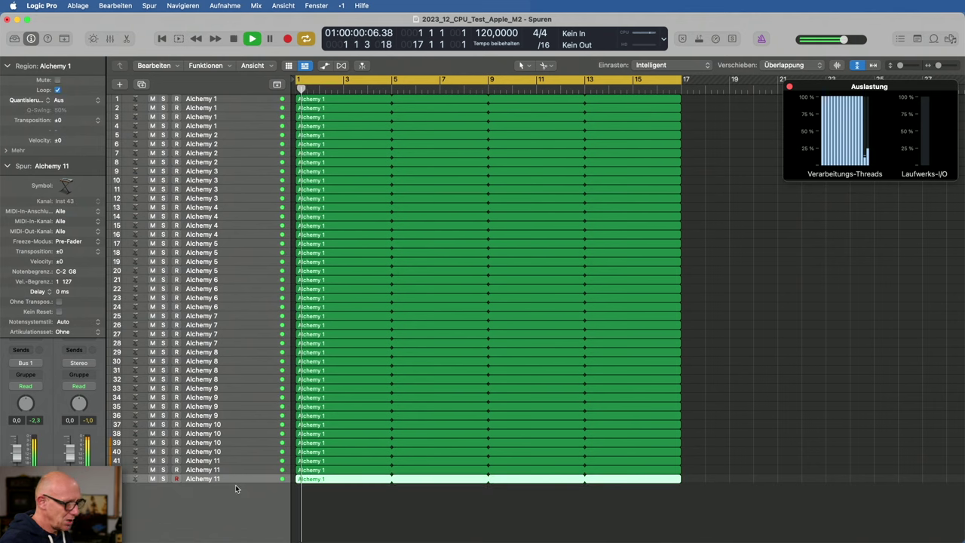
key(Return)
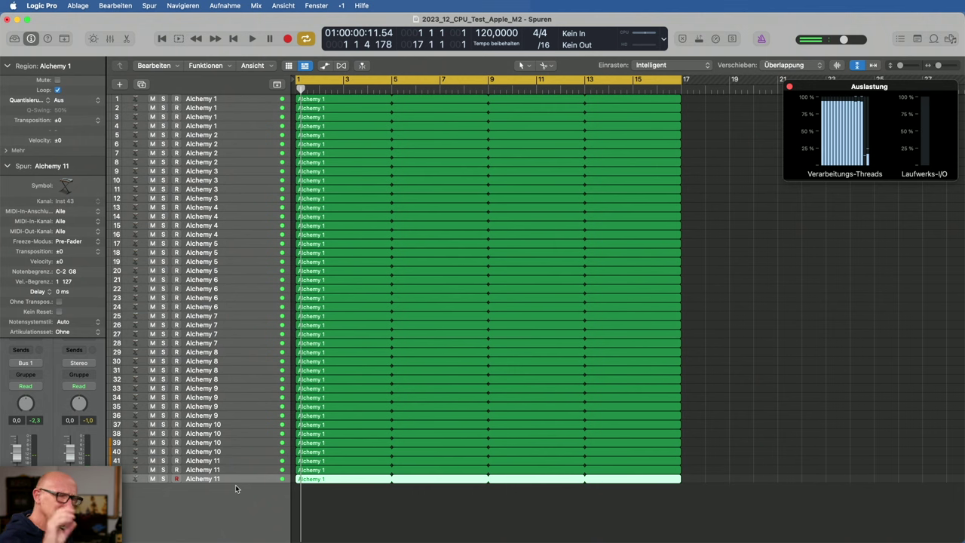
key(space)
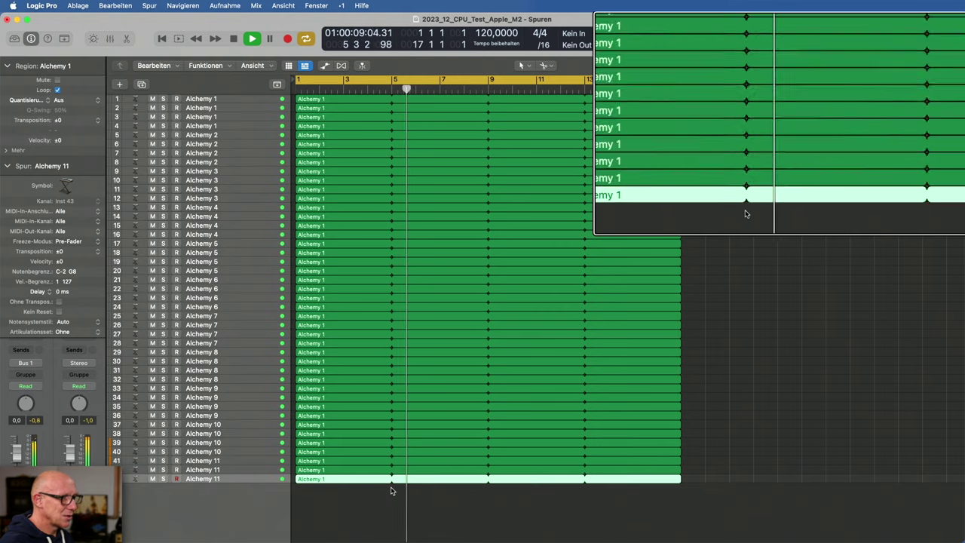
key(space)
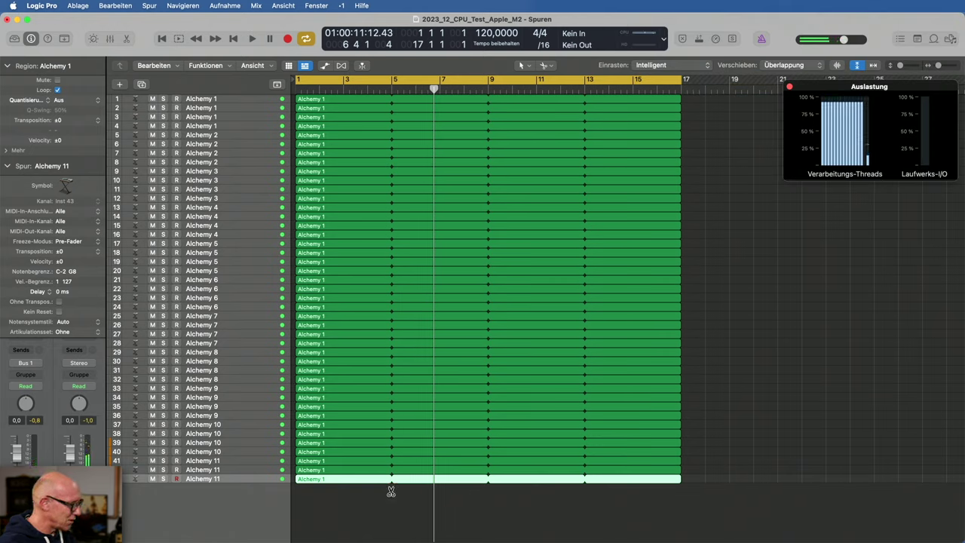
Step: Duplicate the last Alchemy 11 track with its region as track 44 and repeat the playback load test from the start
key(cmd+d)
key(Return)
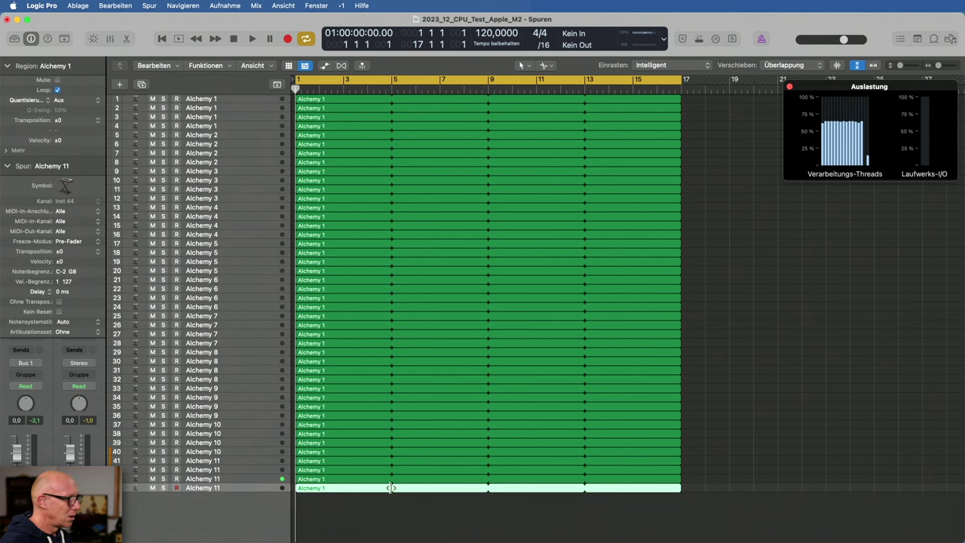
key(space)
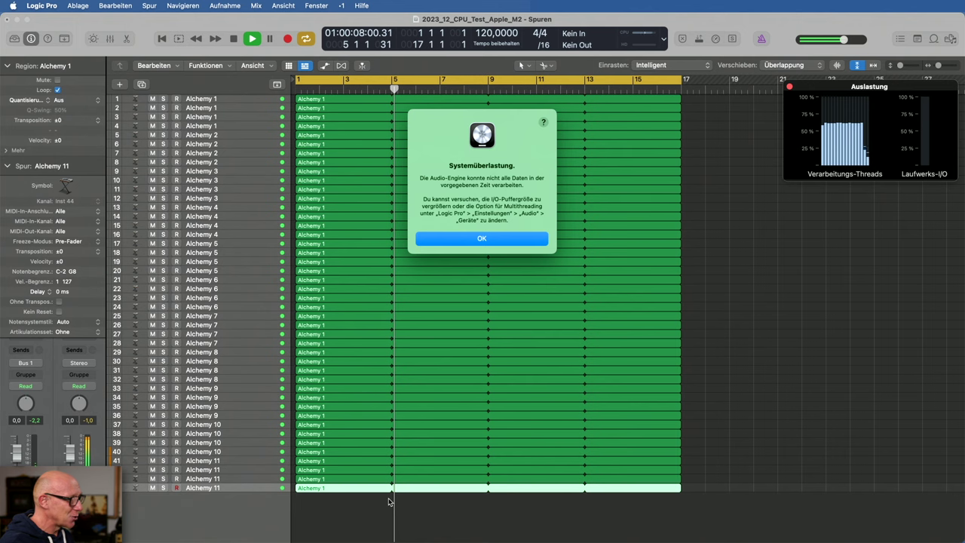
click(507, 239)
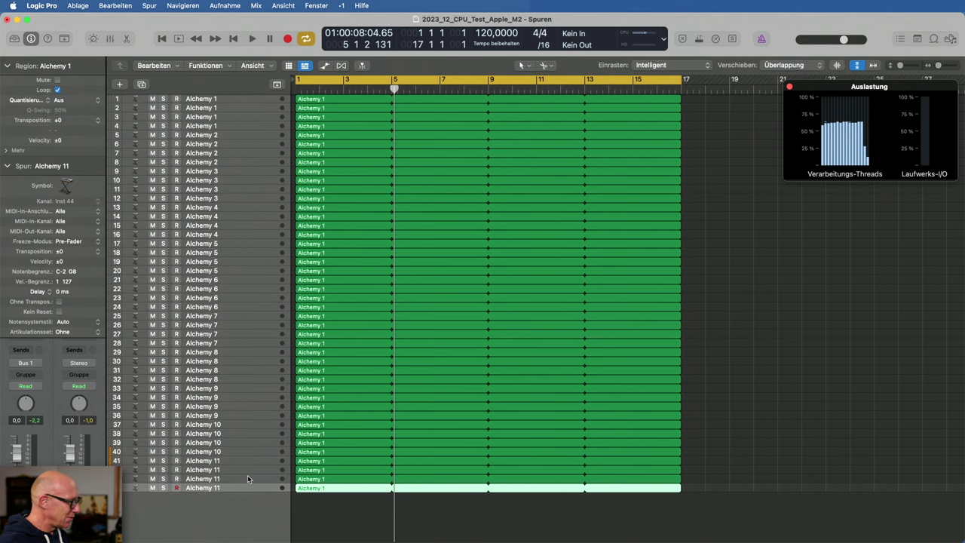
key(Delete)
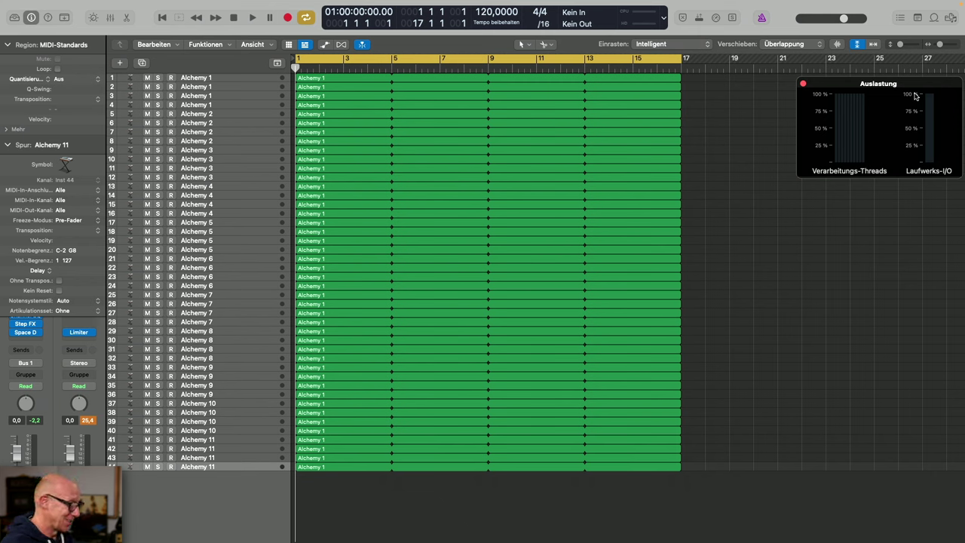
Step: Play the project with 44 Alchemy tracks from bar 1 while watching the processing load meter
key(space)
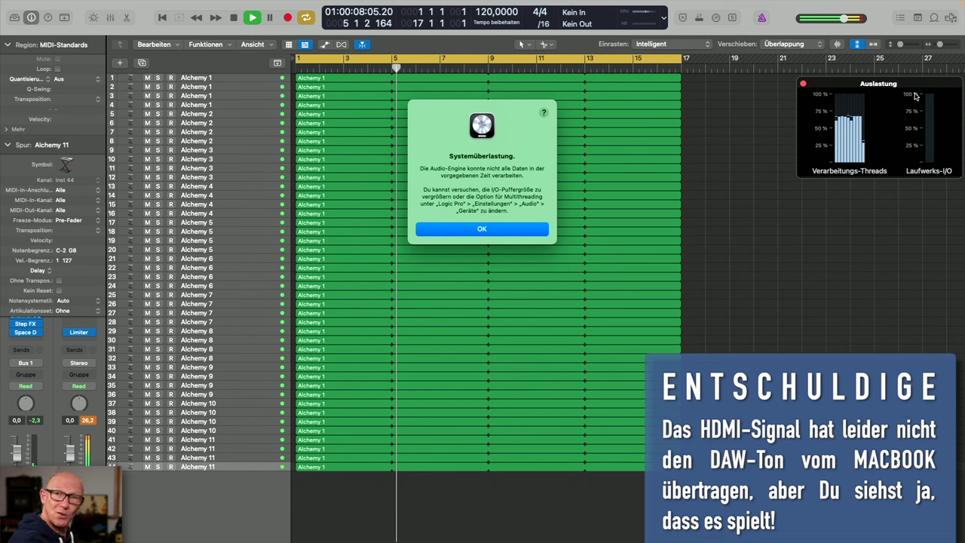
key(Return)
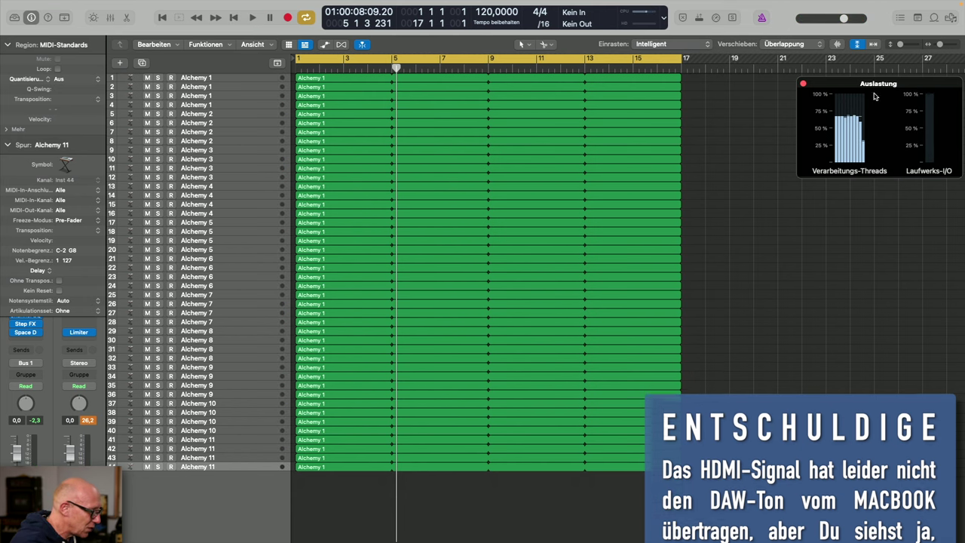
Step: Delete the region on track 44 and the empty Alchemy 11 track itself
click(336, 468)
key(Delete)
key(super+z)
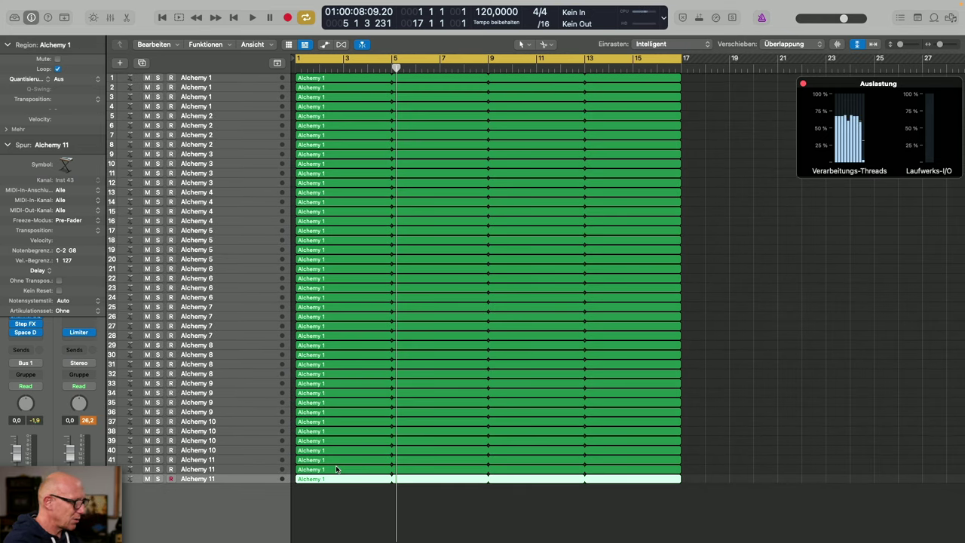
Step: Run the playback load test again with the remaining 43 Alchemy tracks
key(space)
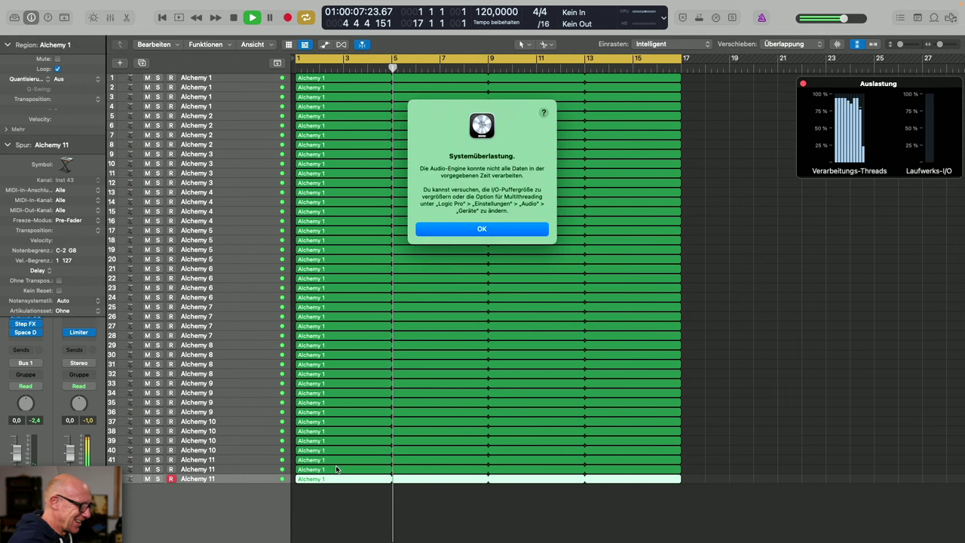
key(Return)
Step: Delete track 43 together with its region and repeat the playback load test from bar 1 with 42 tracks
key(super+BackSpace)
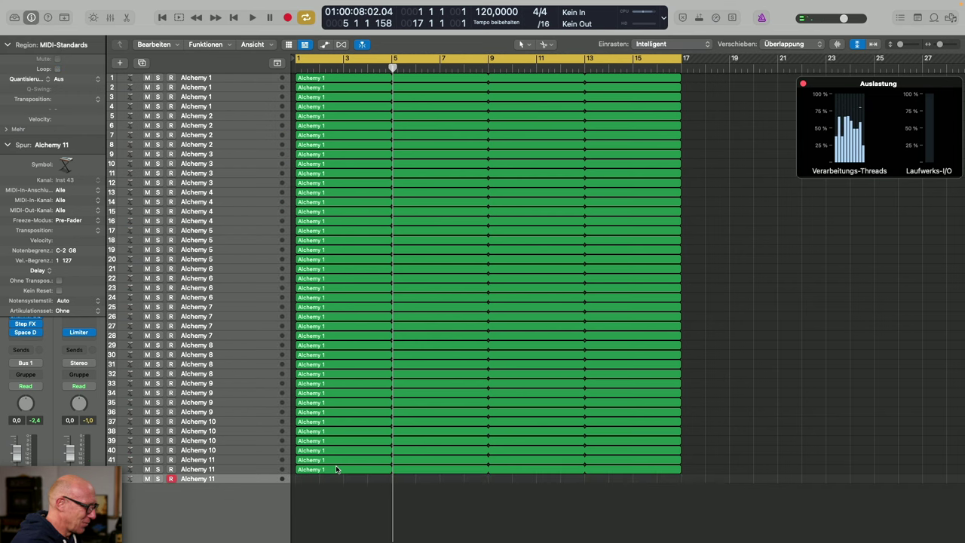
key(Return)
key(space)
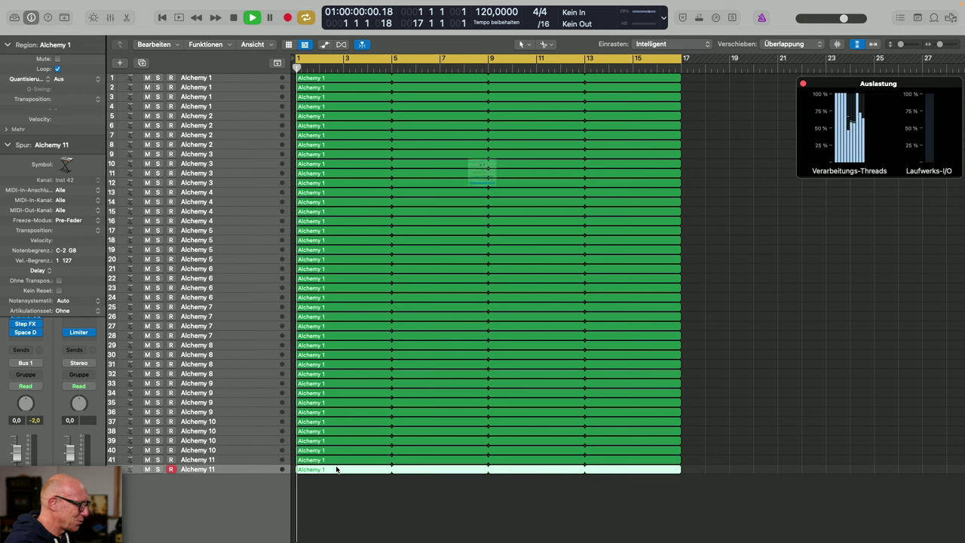
key(Return)
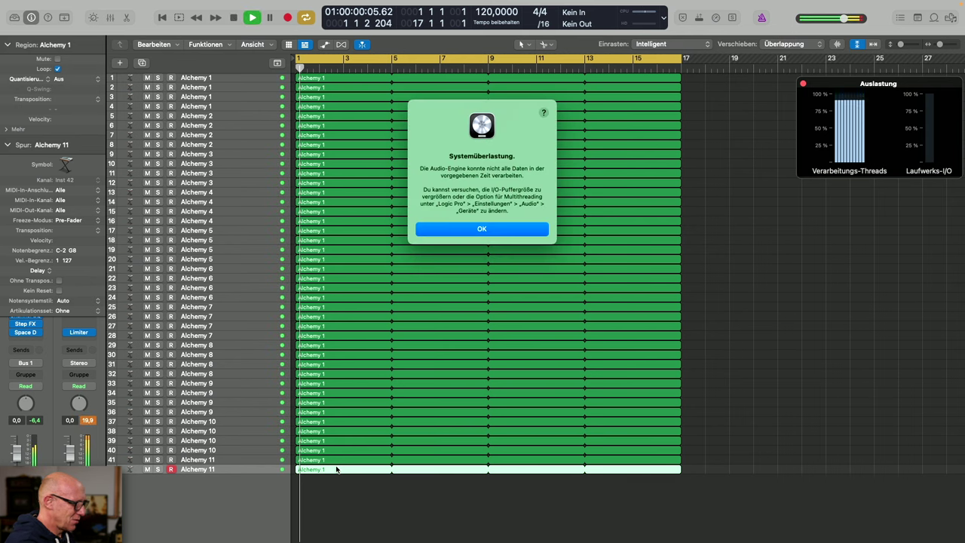
key(Return)
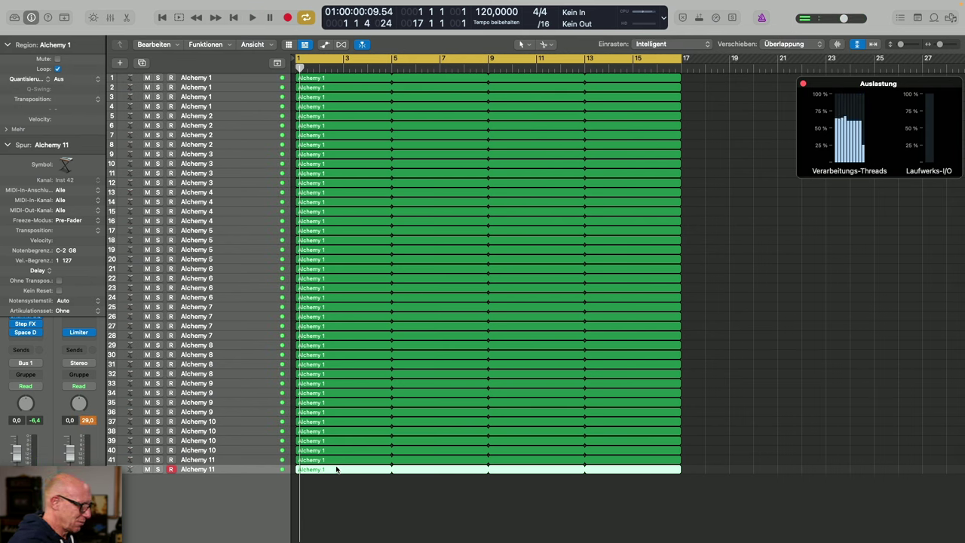
Step: Remove the last Alchemy 11 track with its region and test playback with the remaining 41 tracks
key(super+d)
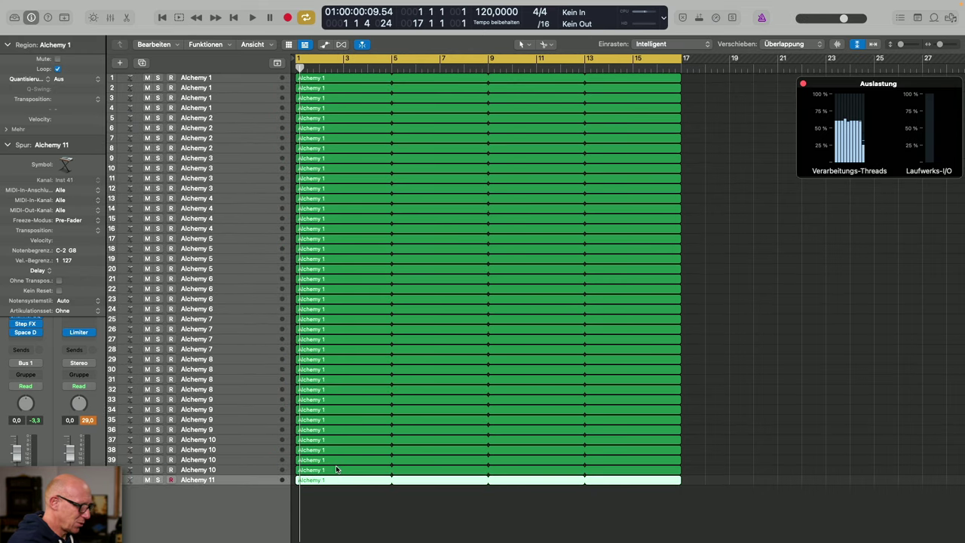
key(space)
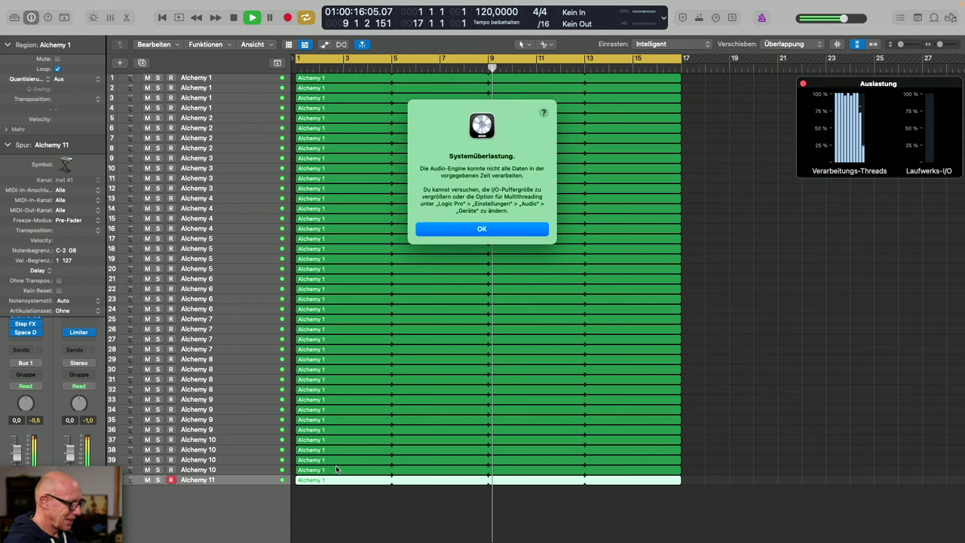
key(Return)
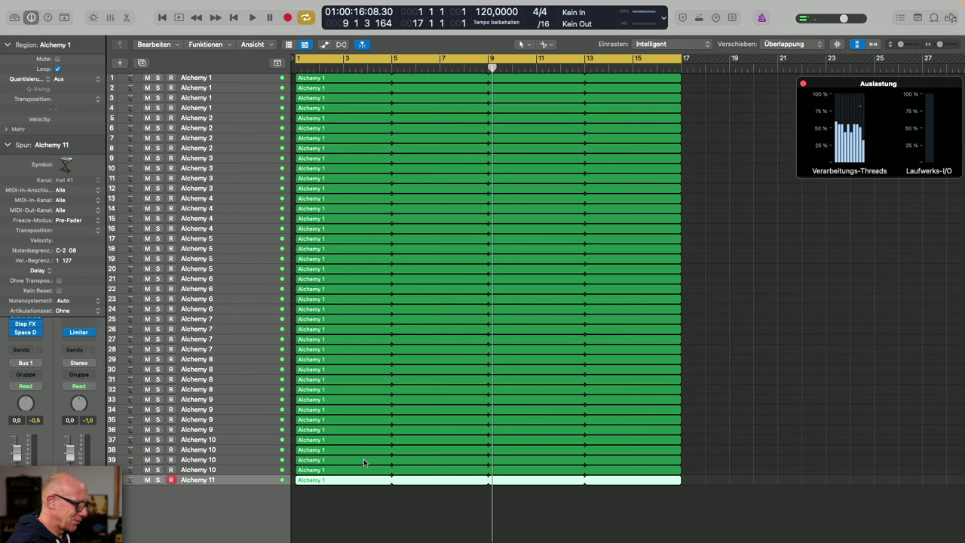
Step: Delete the only remaining Alchemy 11 track with its region and start playback of the 40 tracks from bar 1
key(super+BackSpace)
key(Return)
key(space)
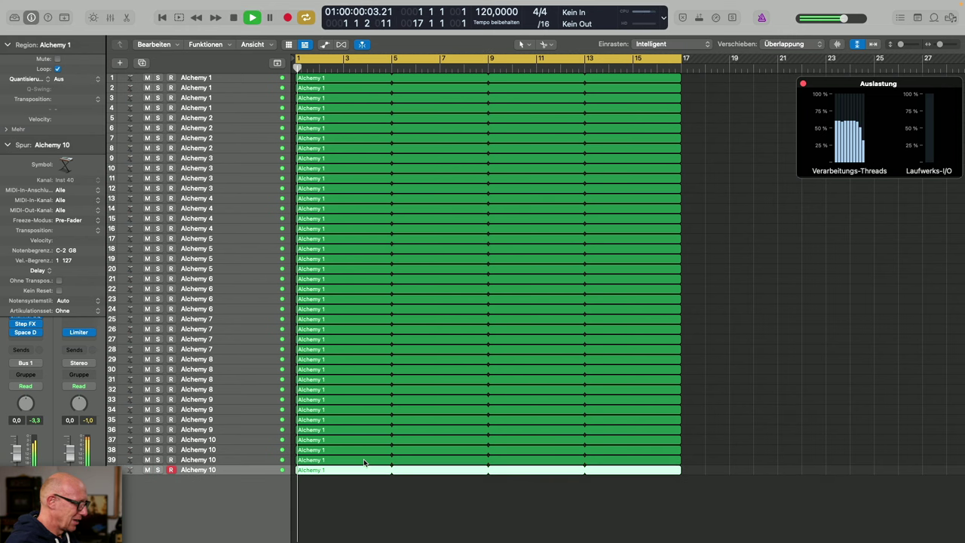